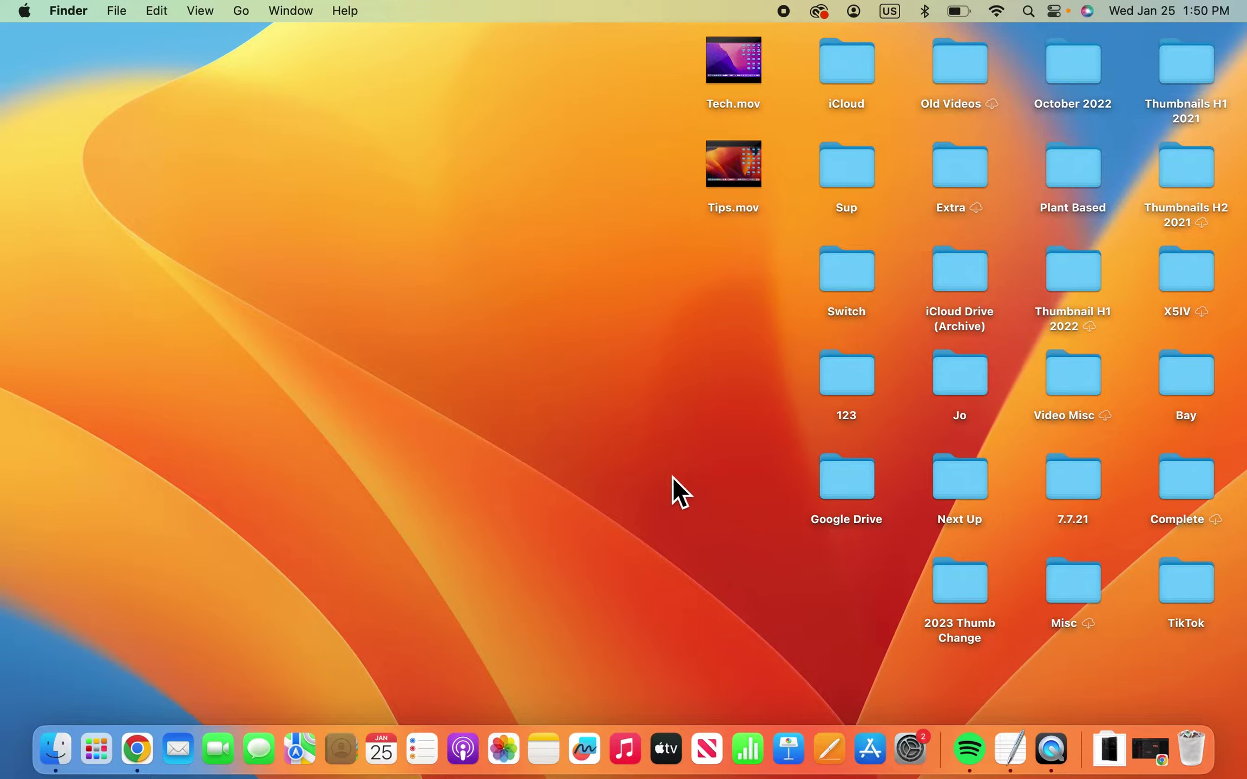
Create a new untitled folder on the empty desktop, to be named Tech Tips.
right_click(719, 485)
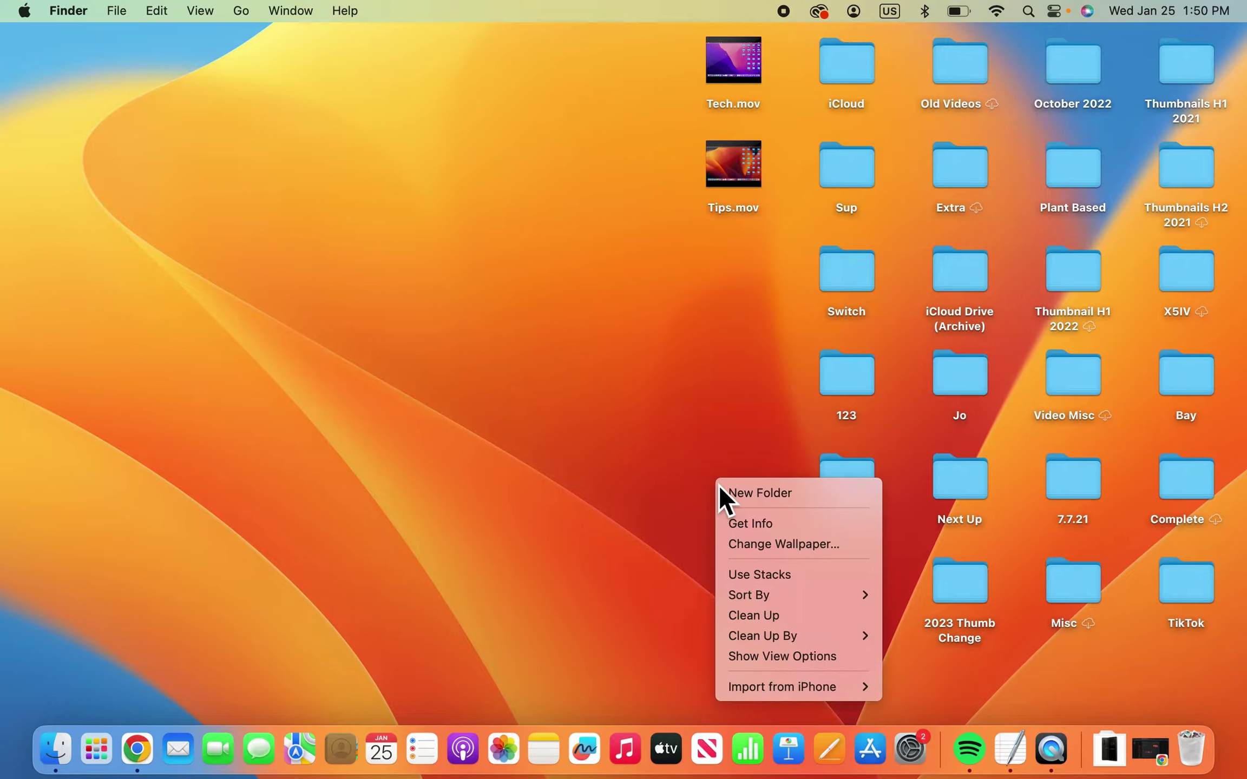
key("Escape")
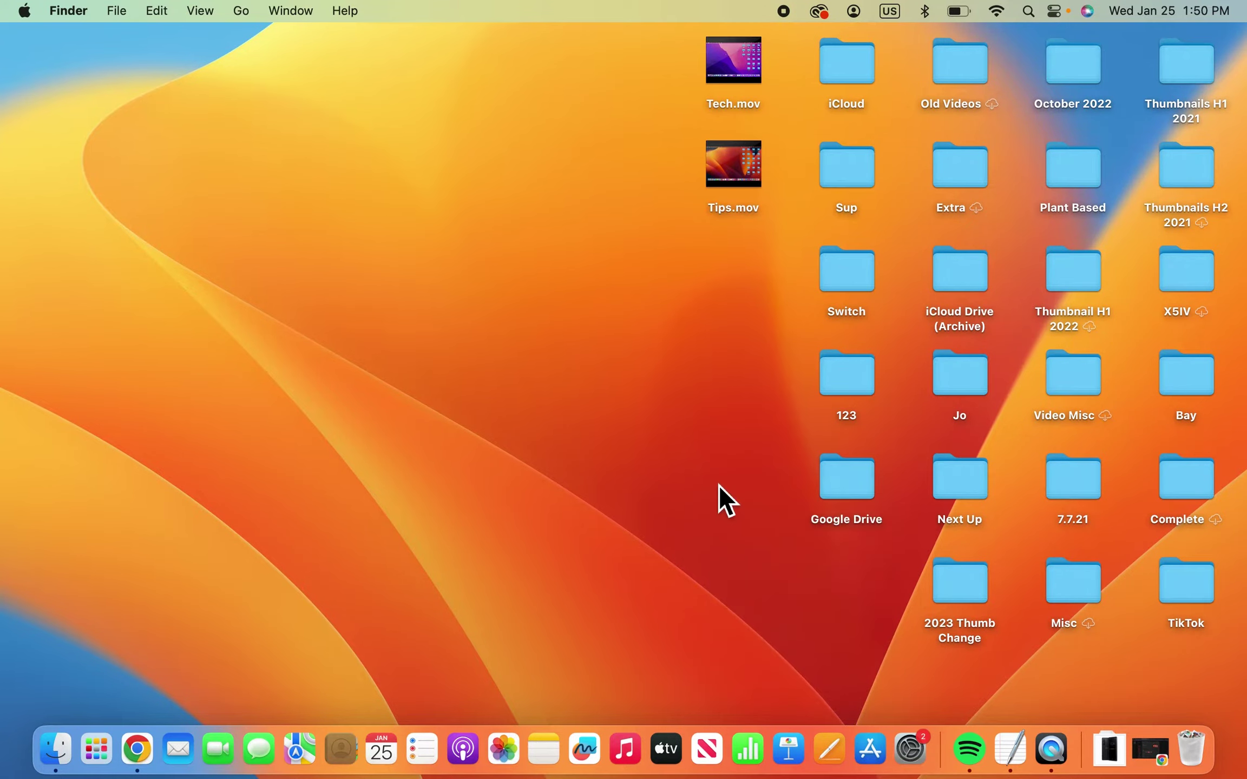
right_click(717, 484)
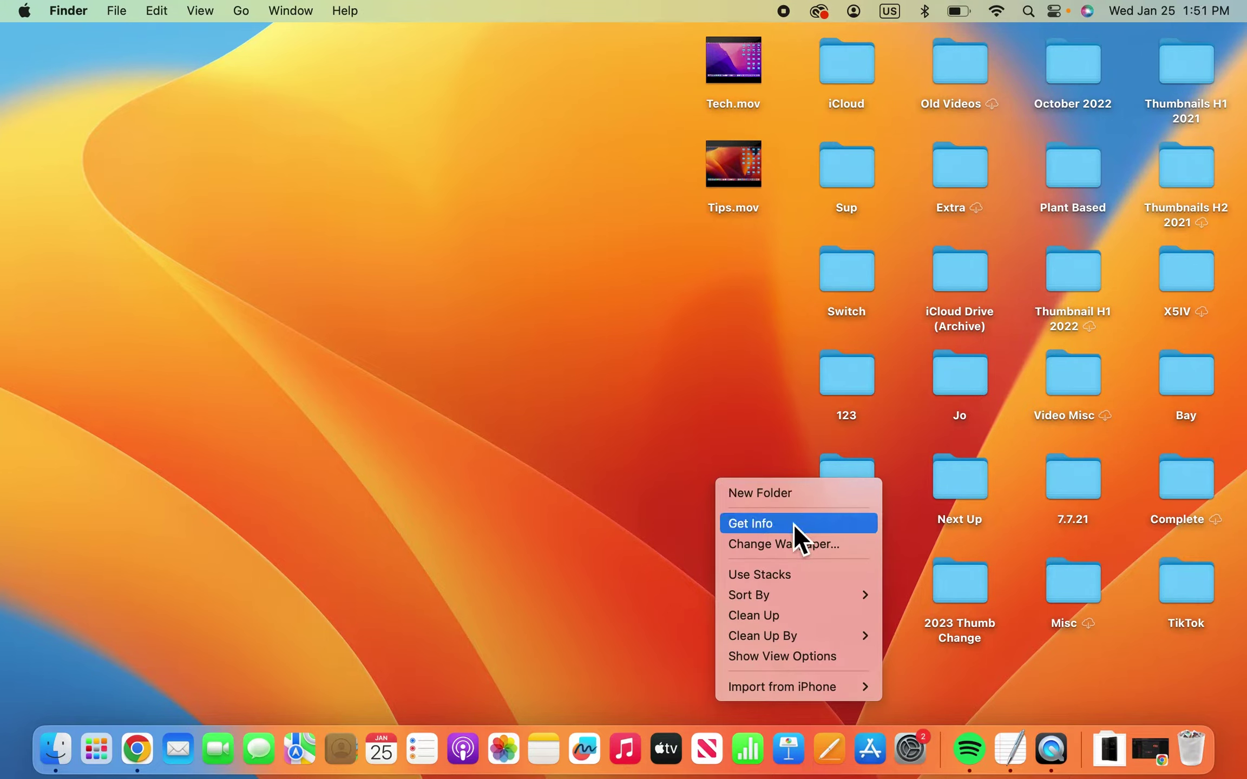
left_click(777, 493)
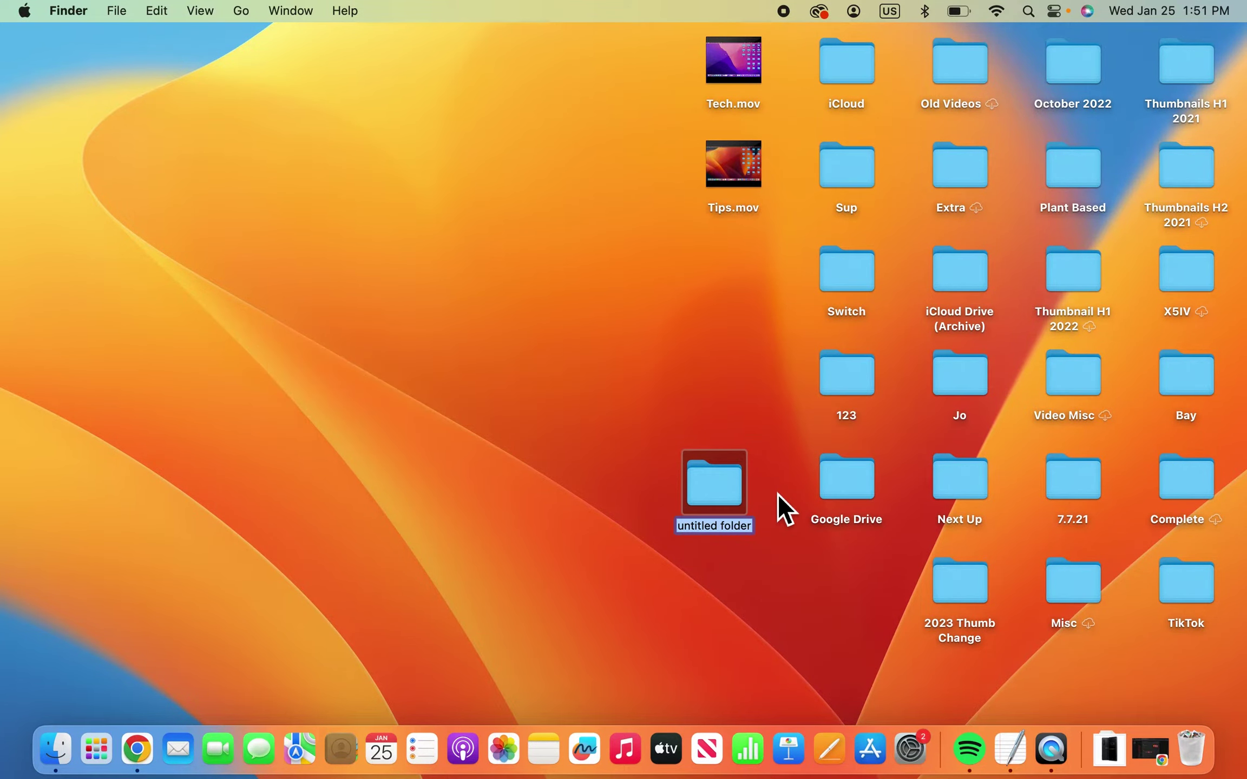
type("Tec")
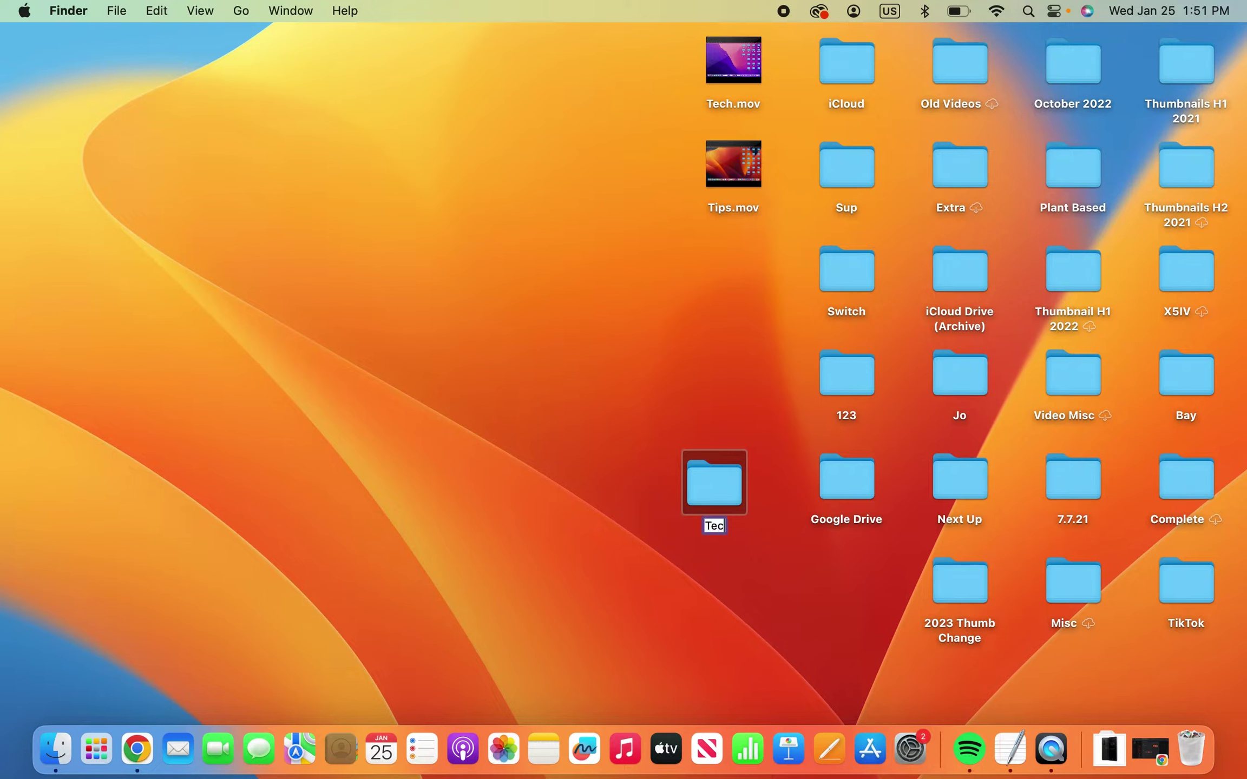
type("h Tip")
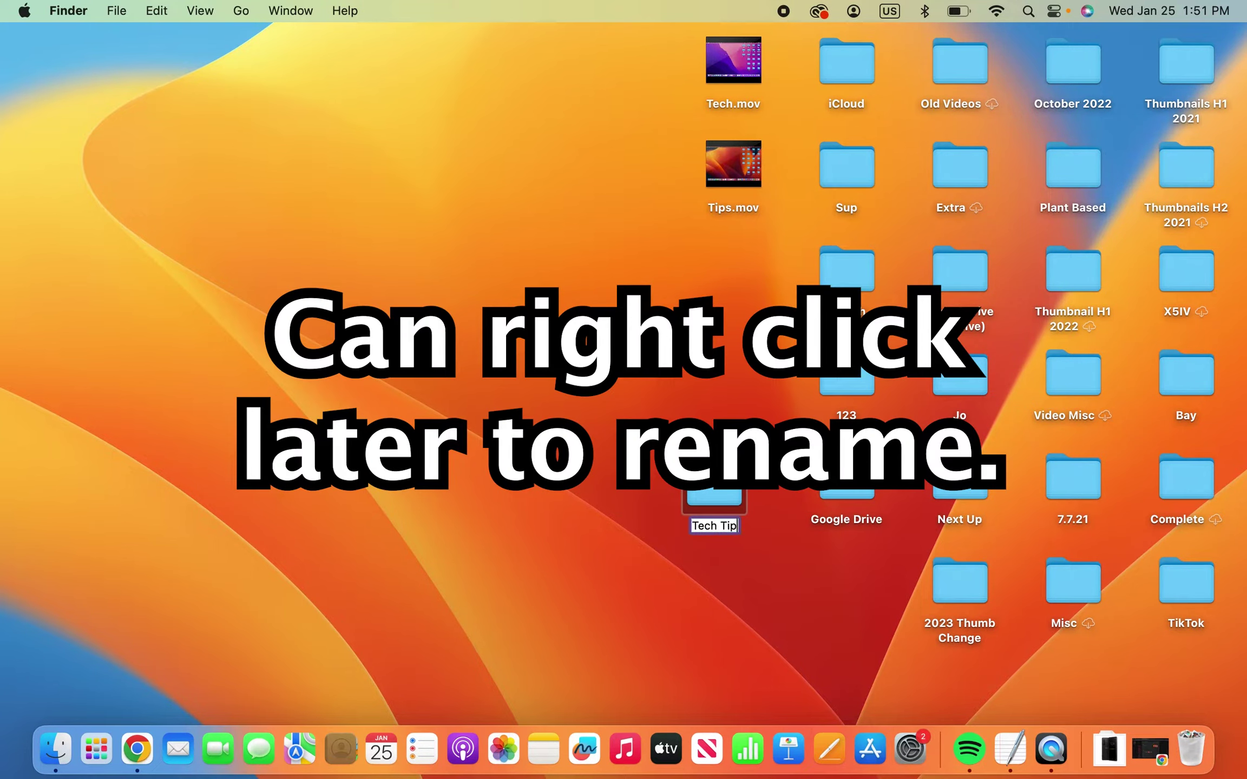
type("s")
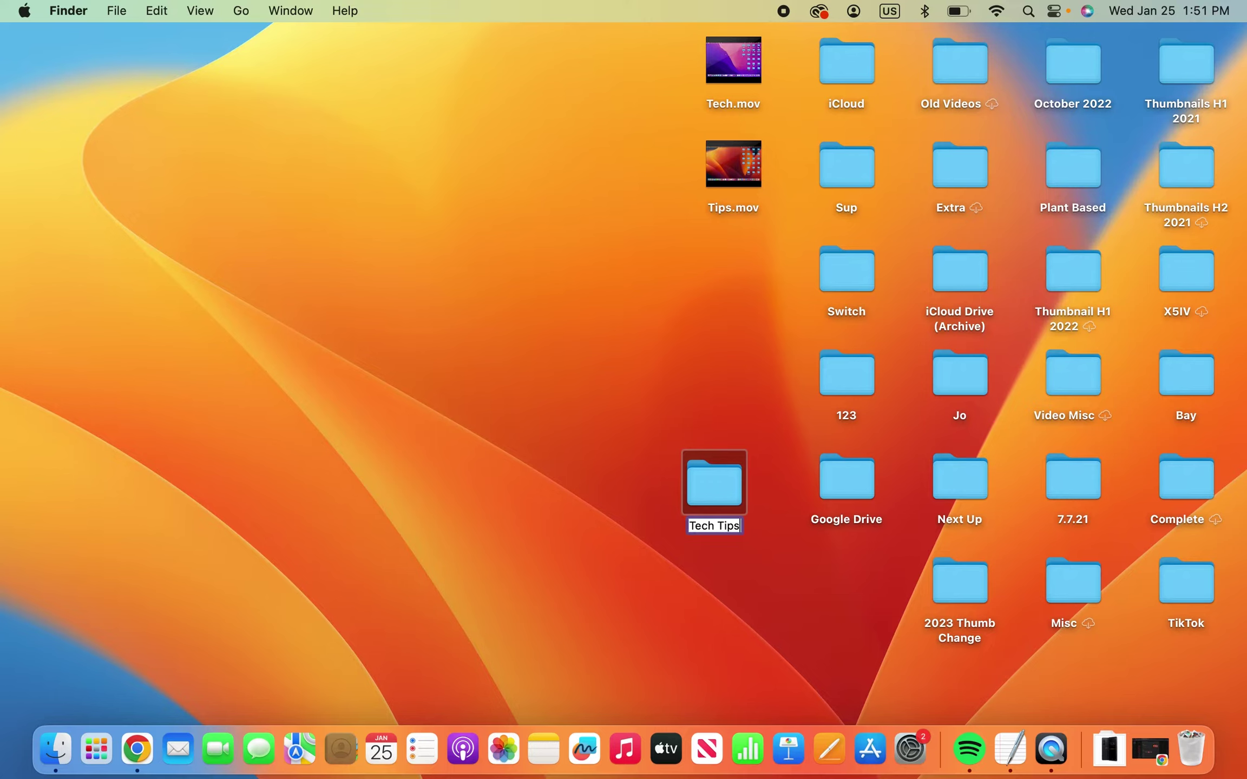
Confirm the Tech Tips name, move it below Google Drive, and Clean Up the desktop icons.
key("Return")
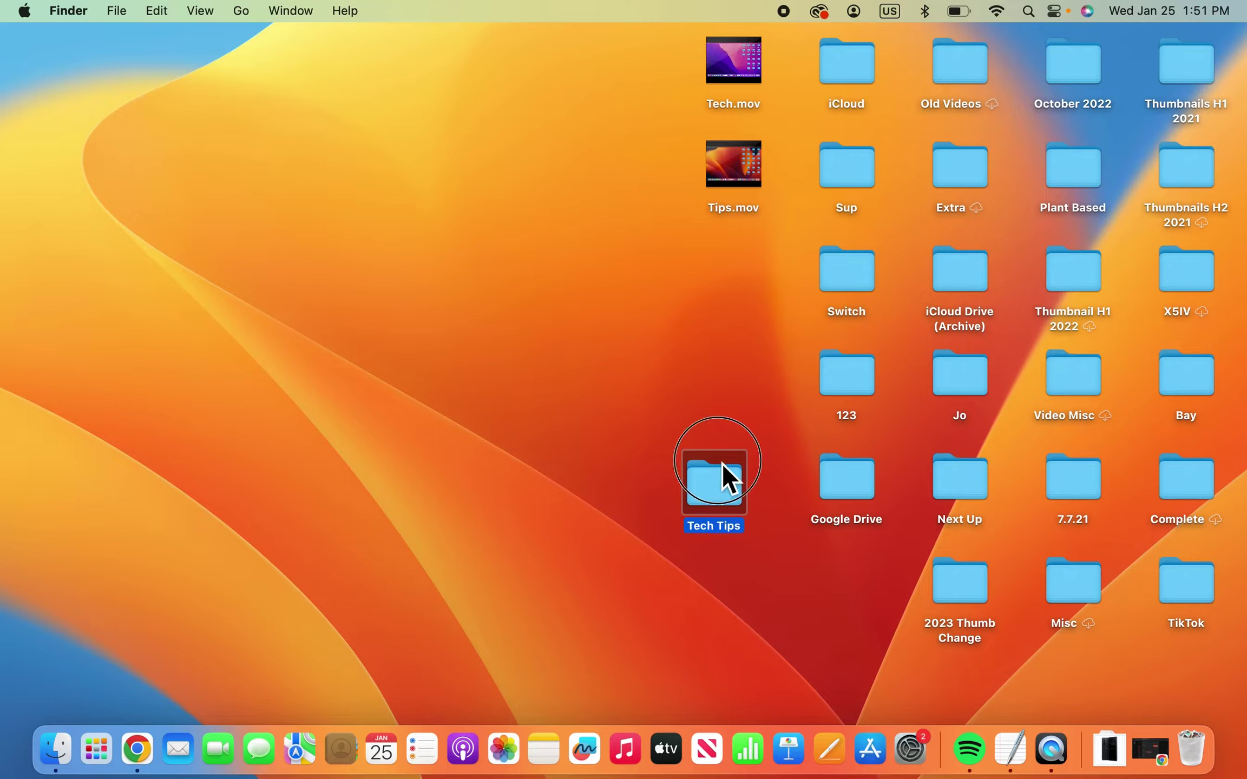
mouse_move(721, 470)
left_mouse_down()
mouse_move(857, 606)
mouse_move(854, 573)
left_mouse_up()
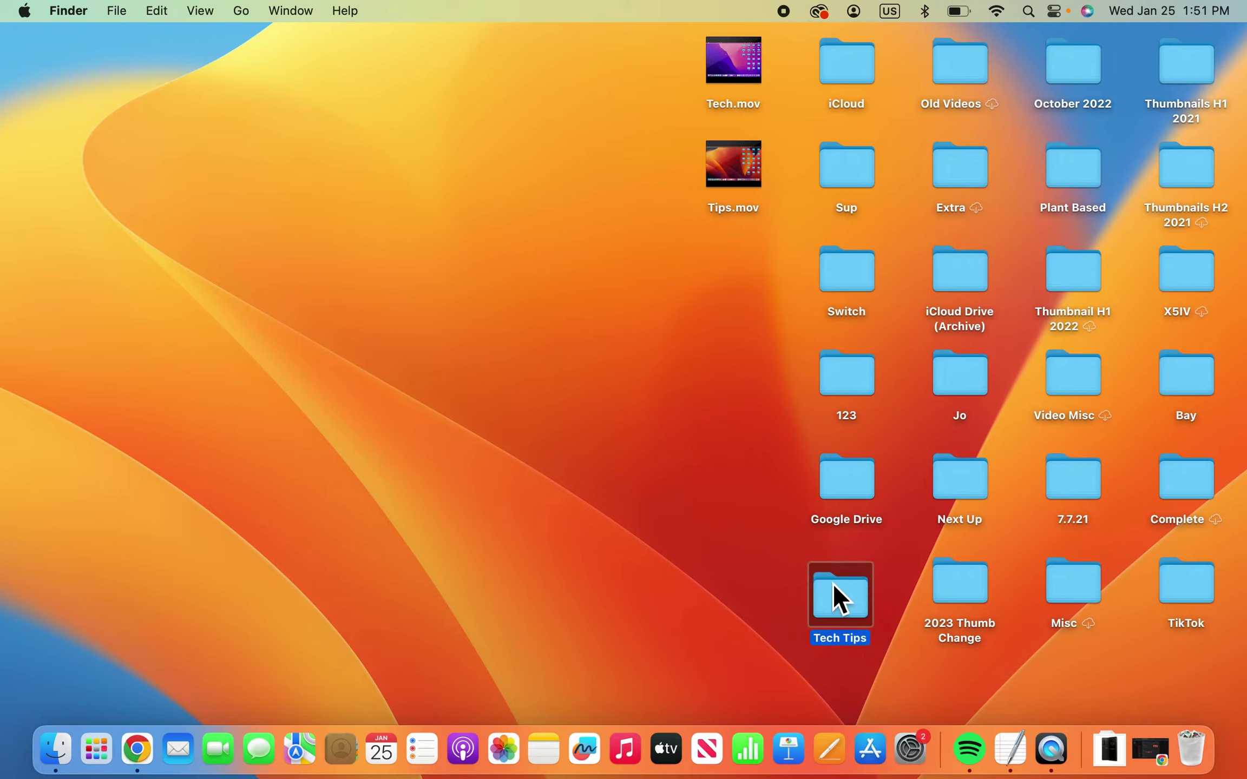
left_click(896, 549)
right_click(895, 549)
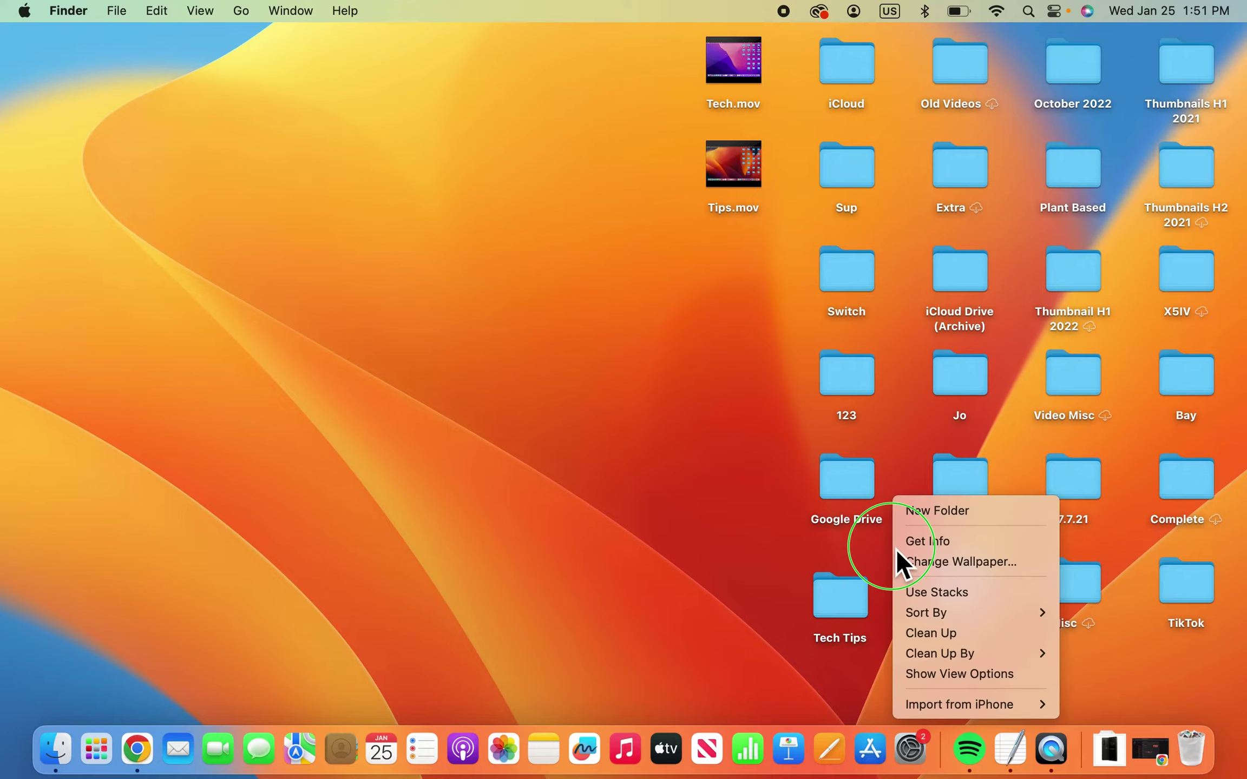
left_click(962, 642)
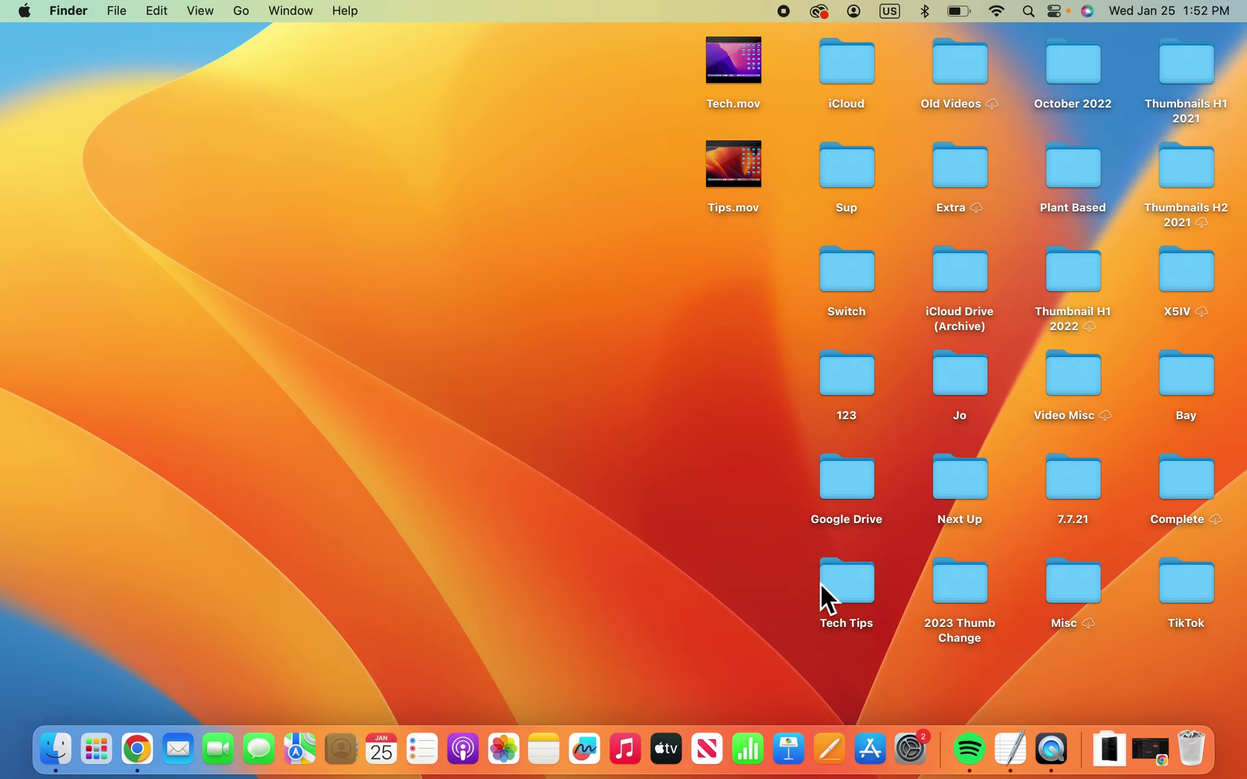
Move Tech.mov and Tips.mov from the desktop onto the Tech Tips folder.
right_click(840, 581)
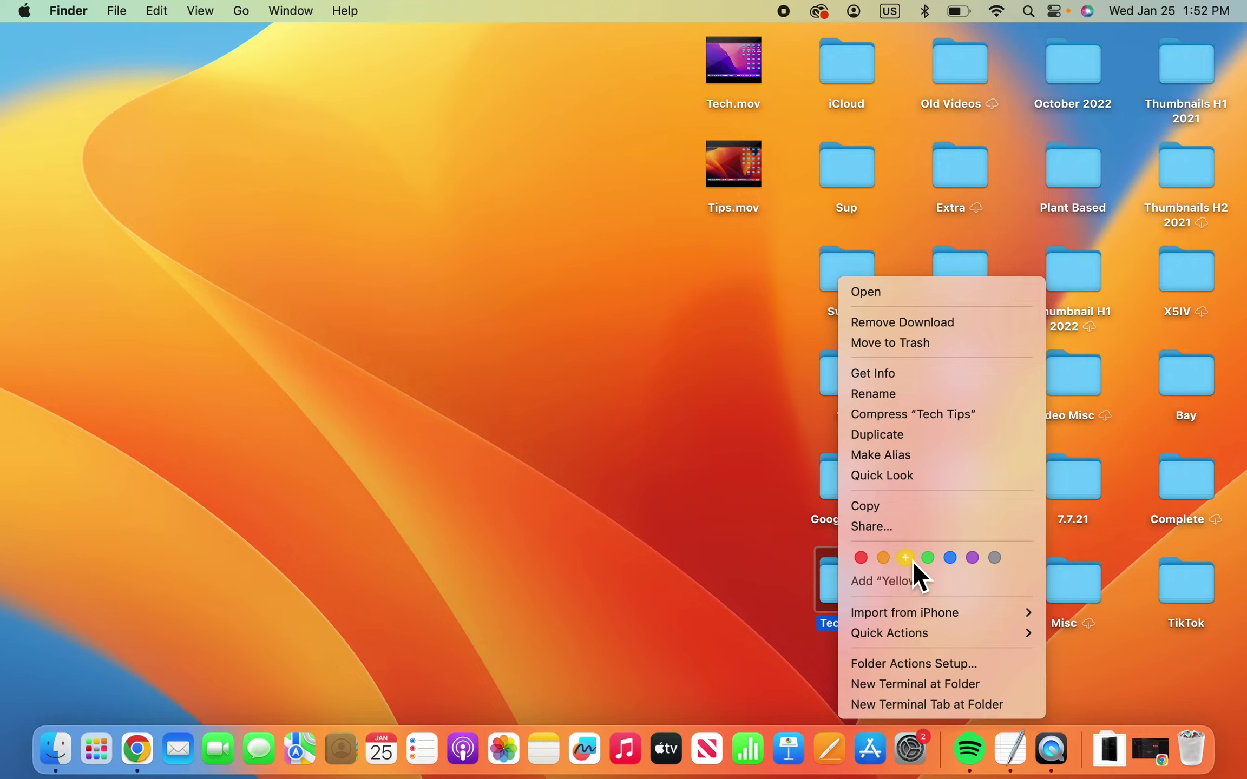
left_click(802, 504)
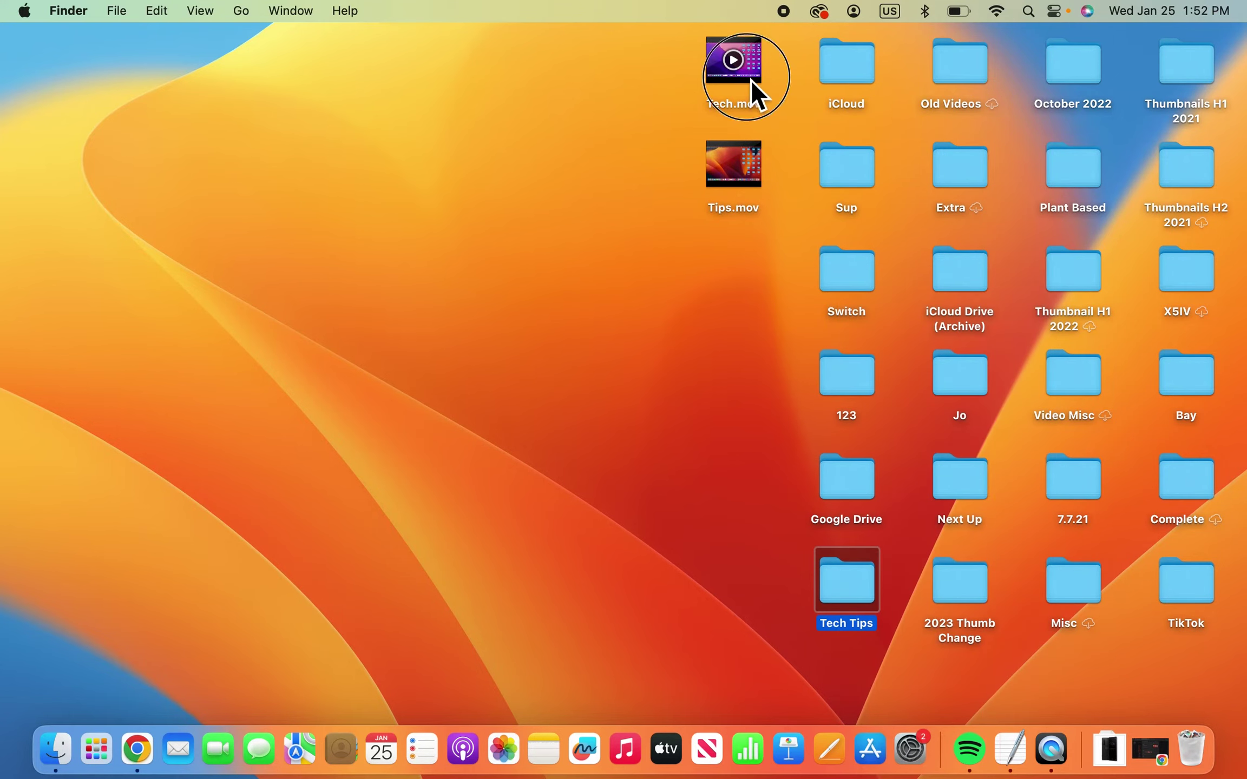
left_click_drag(750, 79, 858, 601)
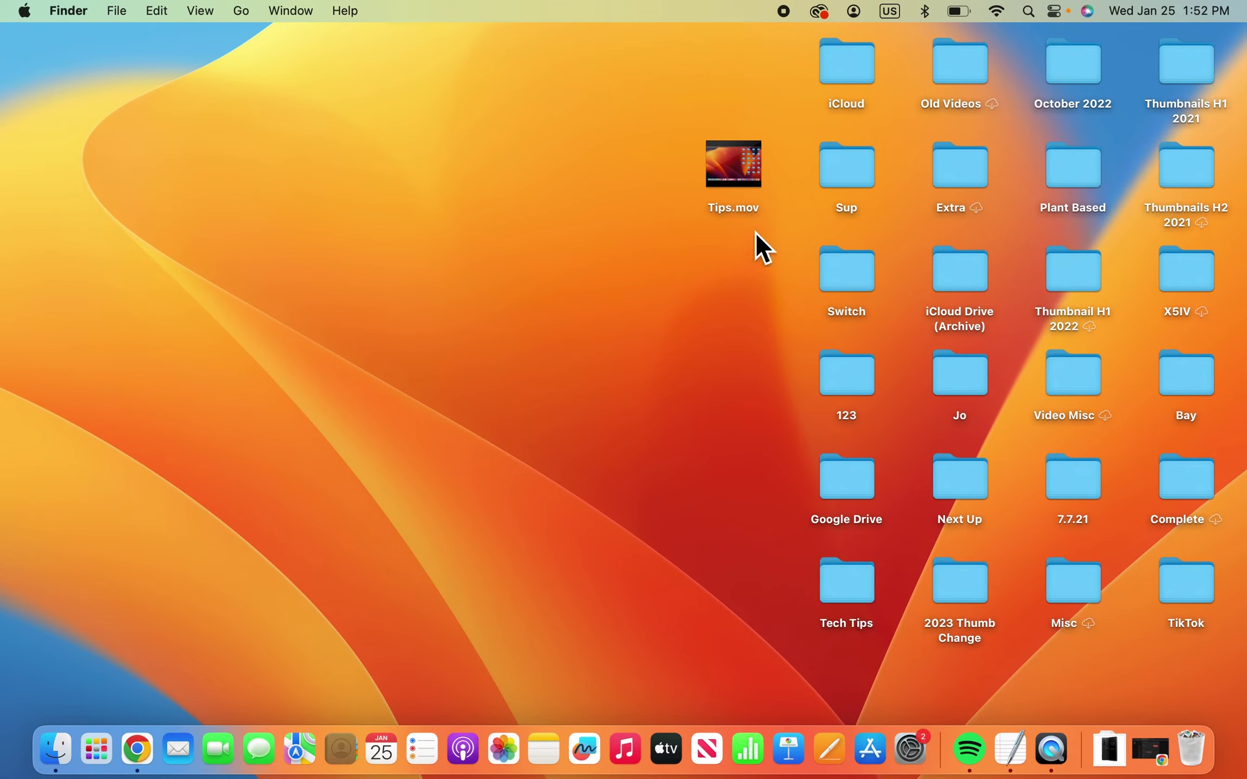
left_click_drag(749, 173, 860, 602)
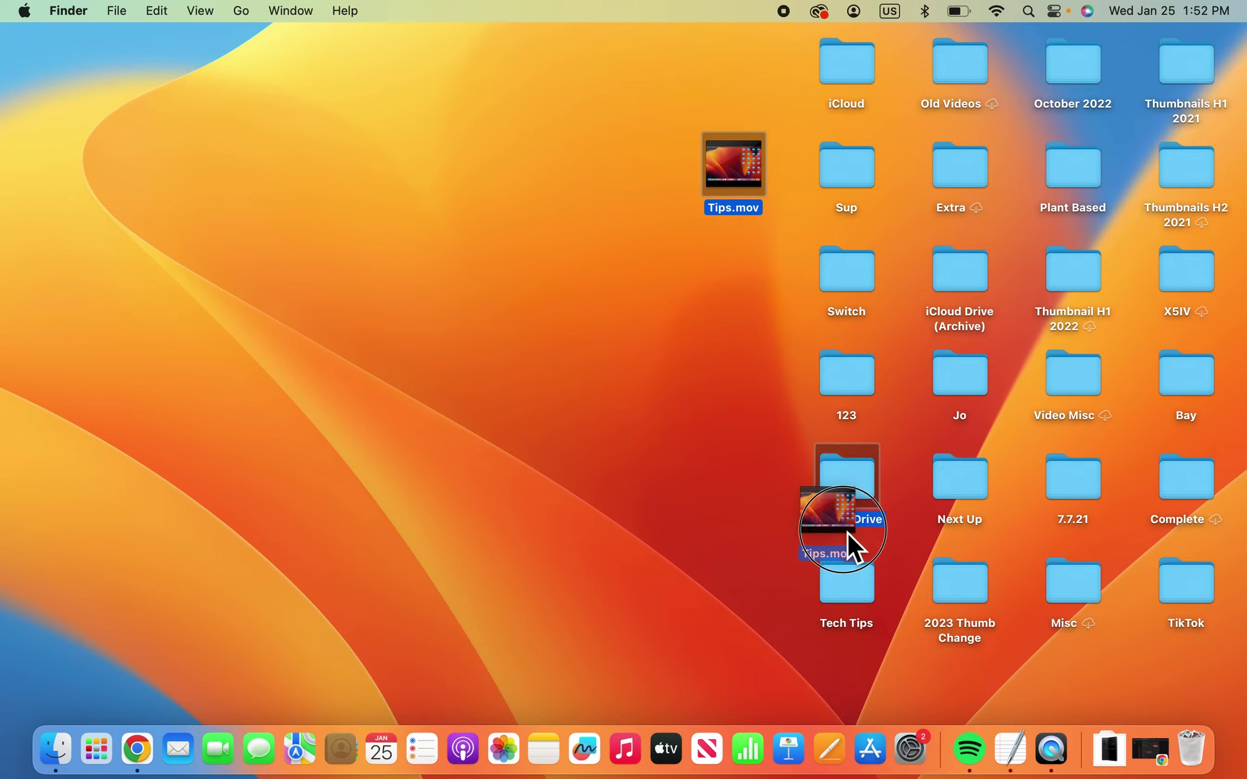
Open Tech Tips and create a subfolder inside it named Tech Tips 2.
double_click(861, 602)
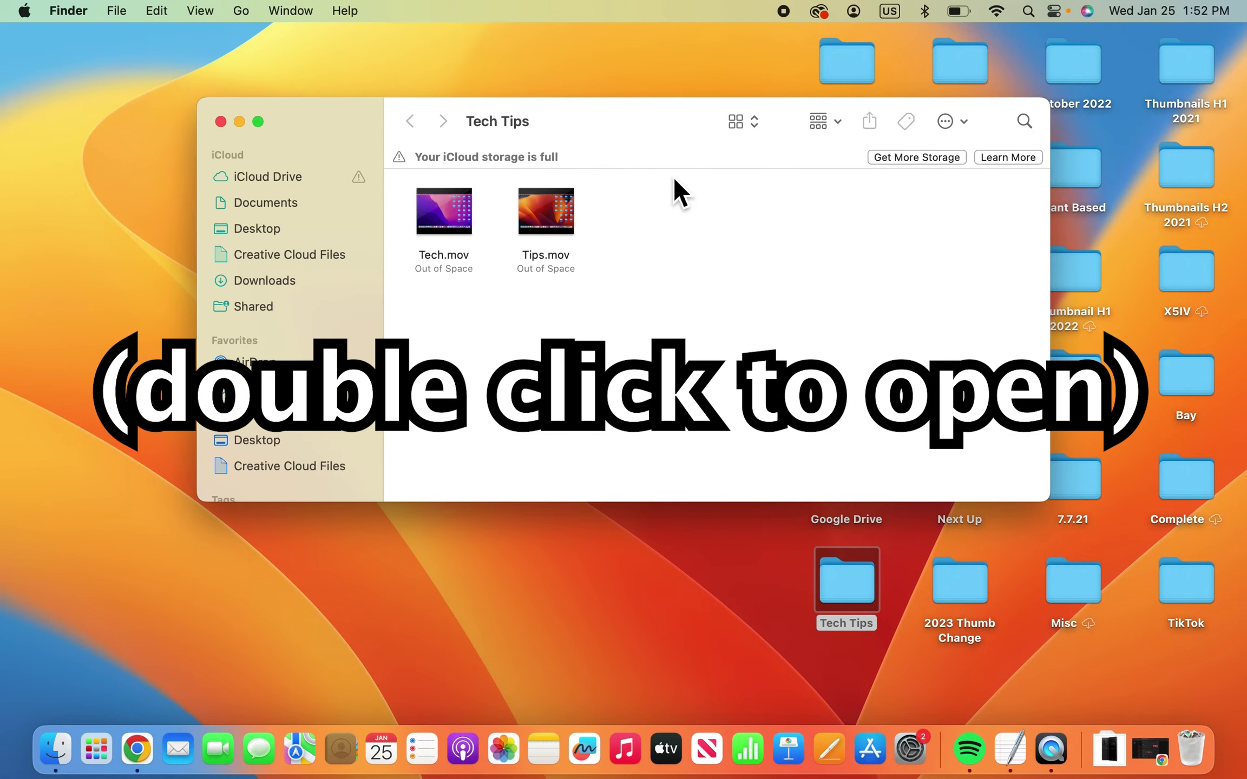
right_click(623, 240)
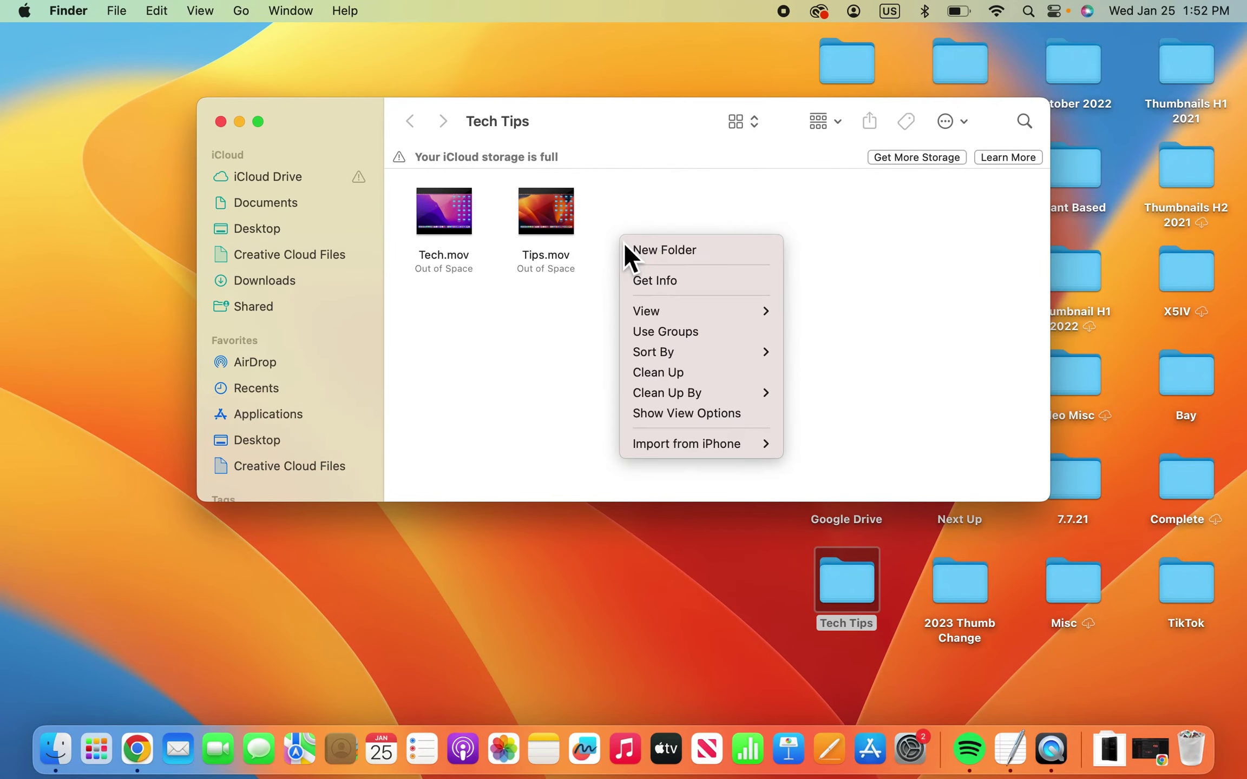
left_click(665, 251)
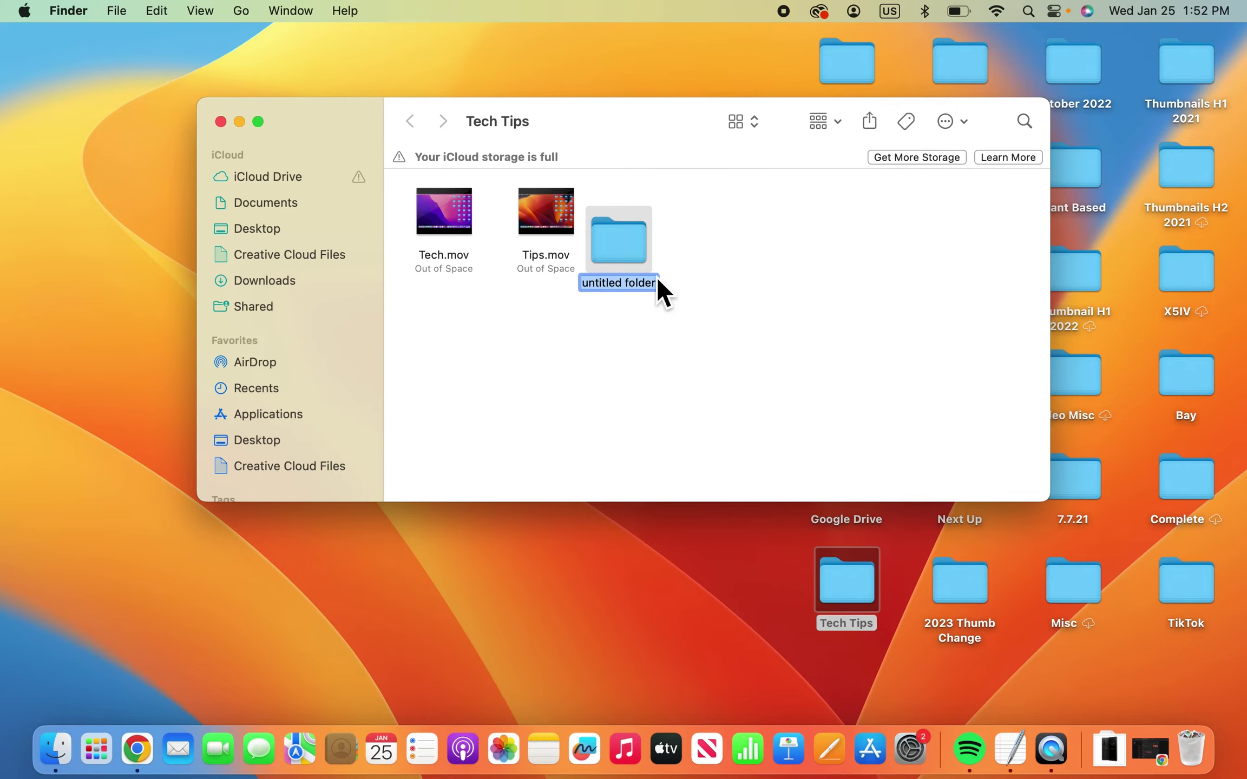
type("Tech T")
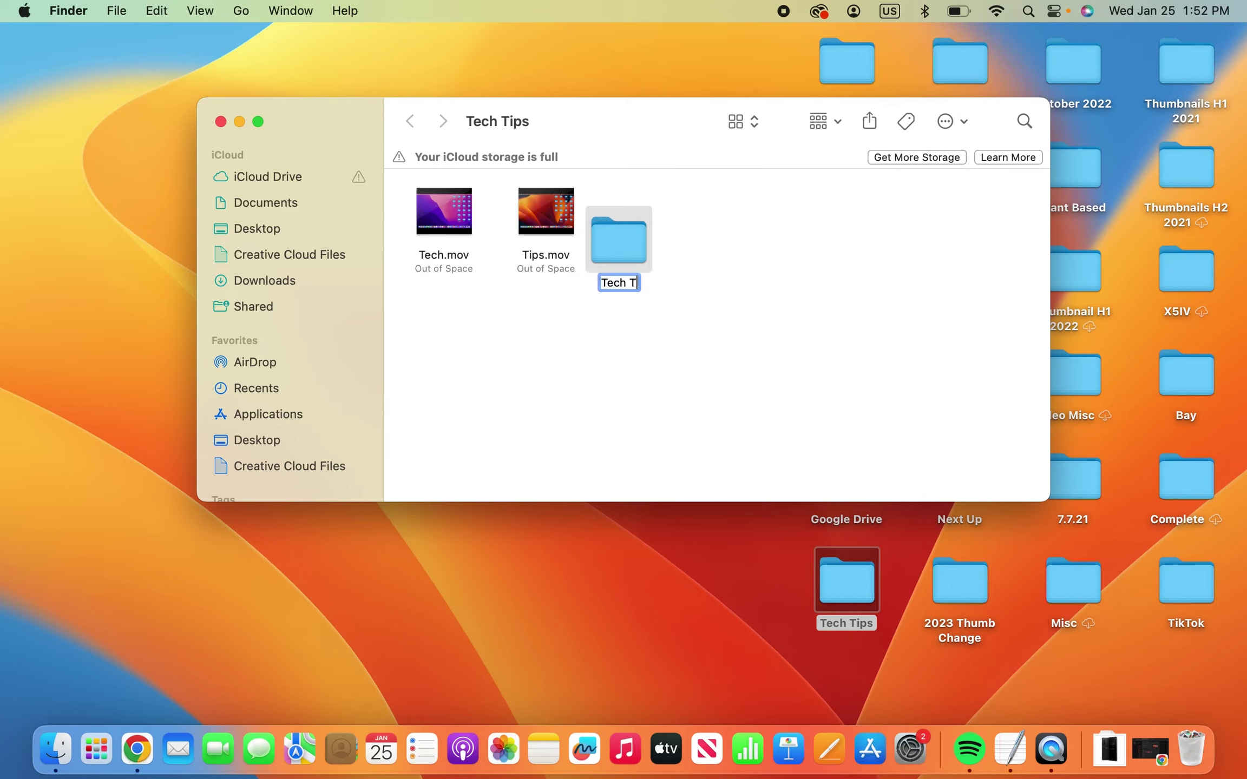
type("ips 2")
key("Return")
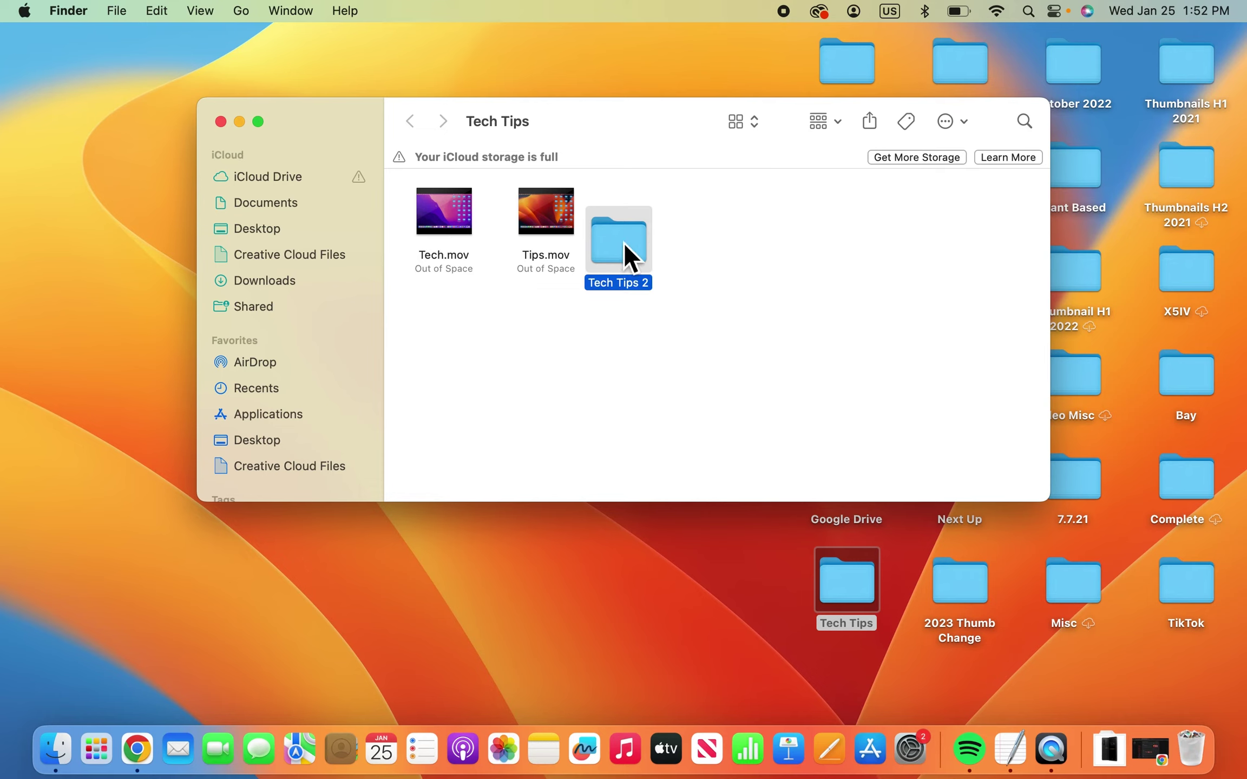
Reposition Tech Tips 2 and Clean Up the window's icons into an aligned row.
left_click_drag(618, 252, 628, 236)
right_click(571, 343)
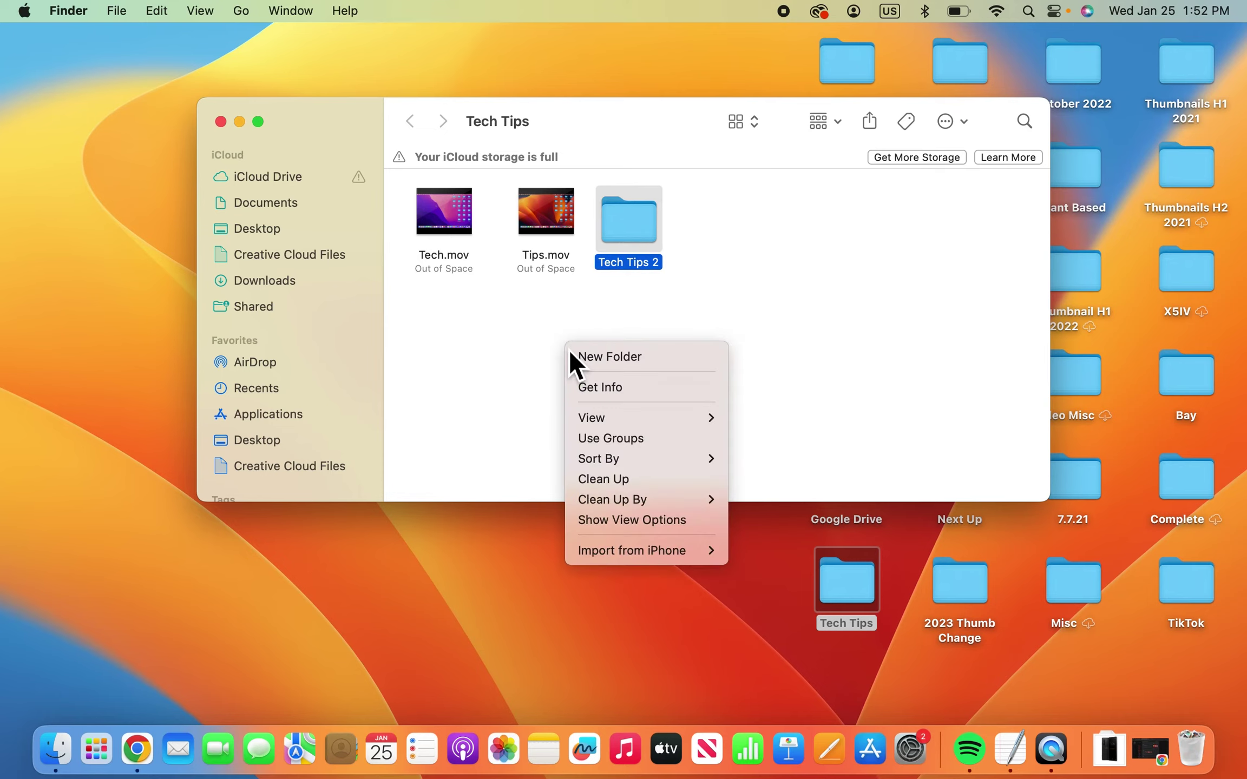
left_click(620, 479)
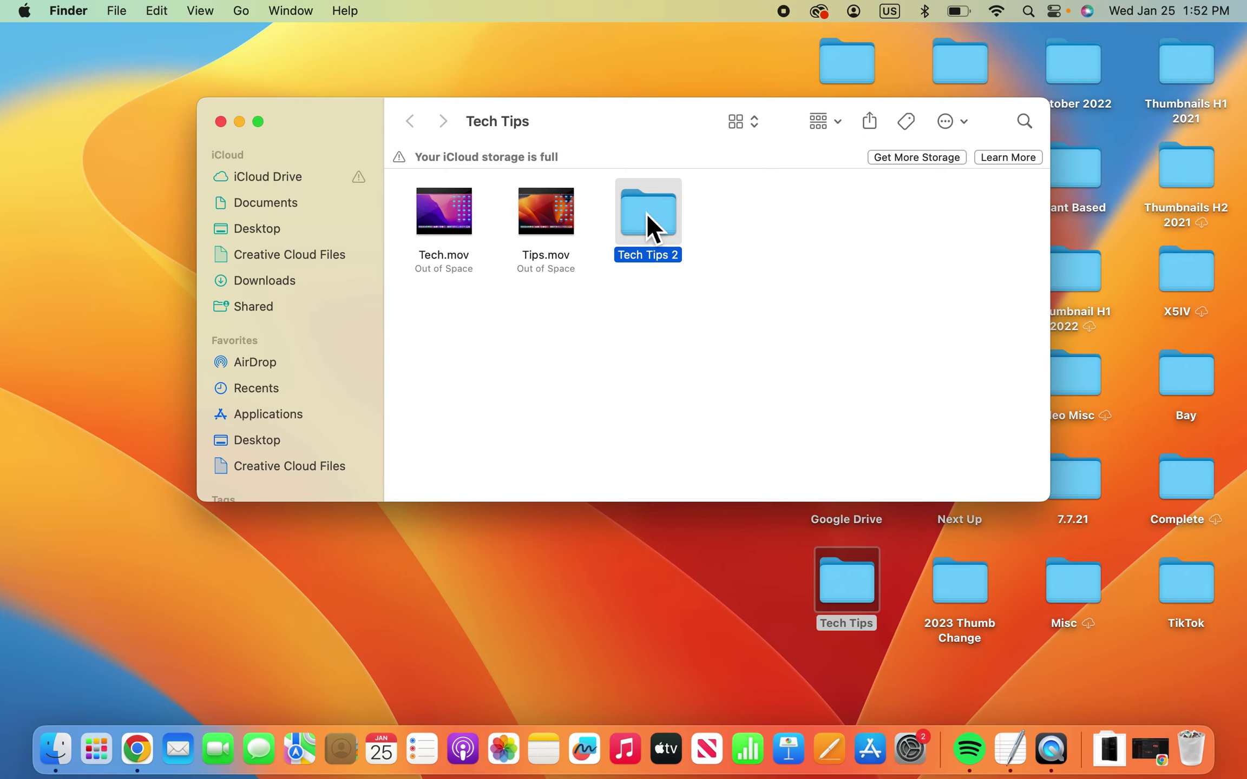